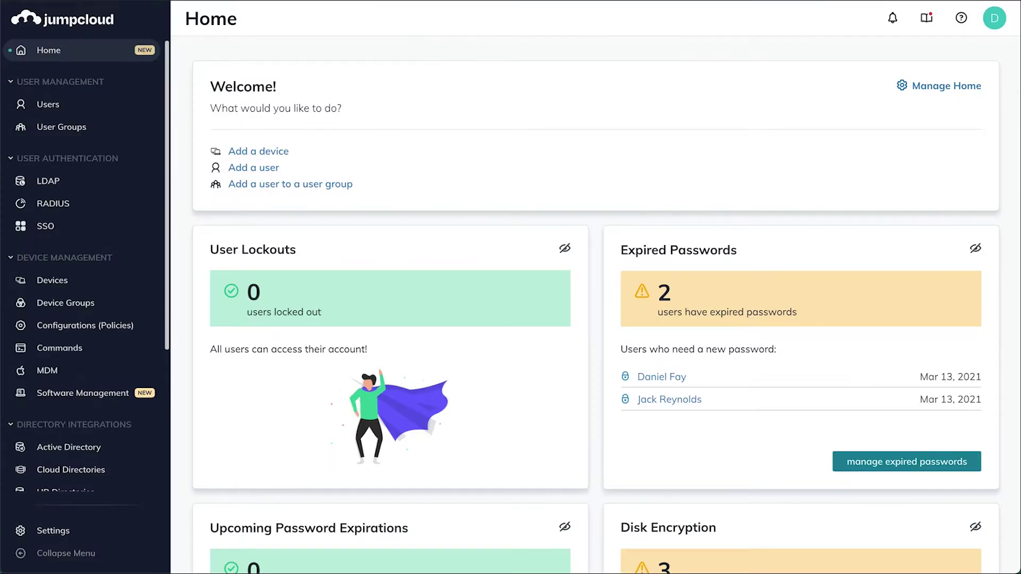
# - Switch Duo Security's User Portal protection to ON under MFA Configurations
pyautogui.scroll(-4, 80, 127)
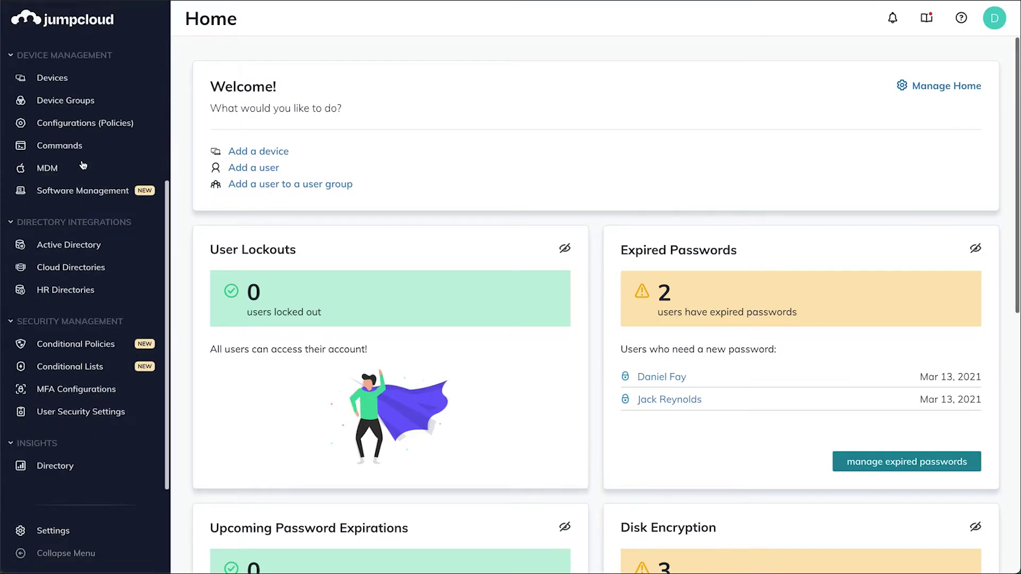
pyautogui.click(63, 398)
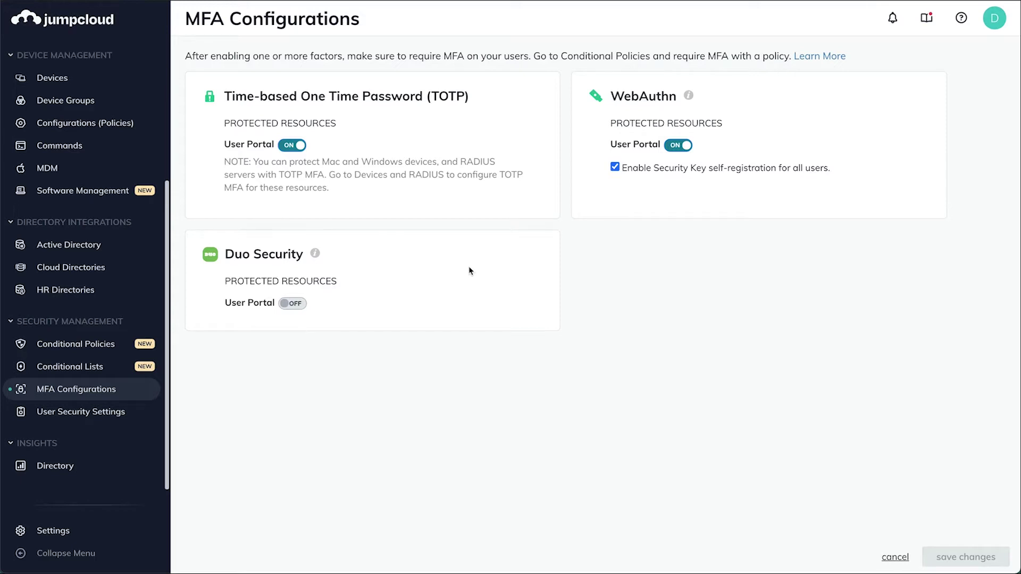
pyautogui.click(291, 303)
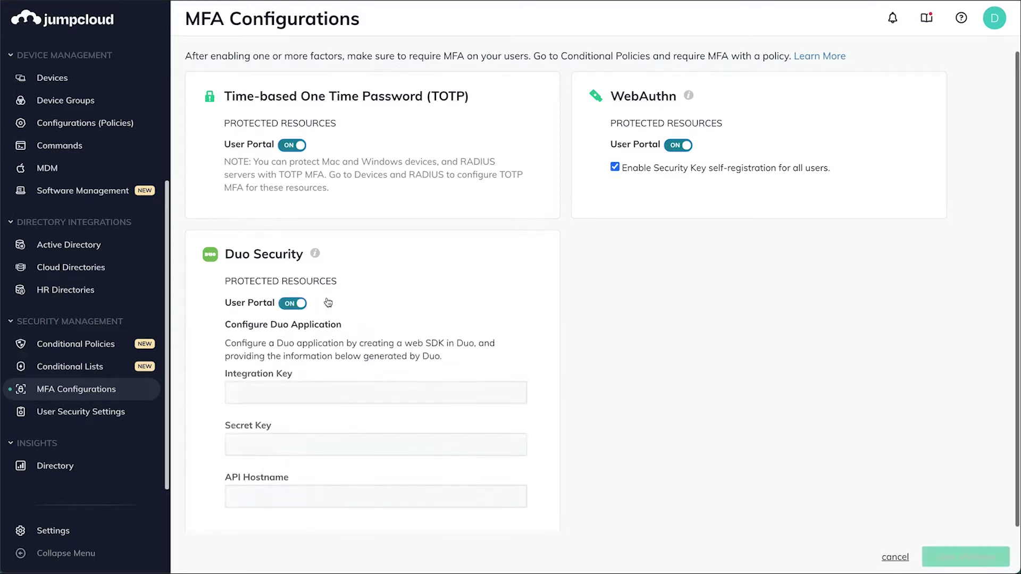
pyautogui.scroll(-1, 462, 258)
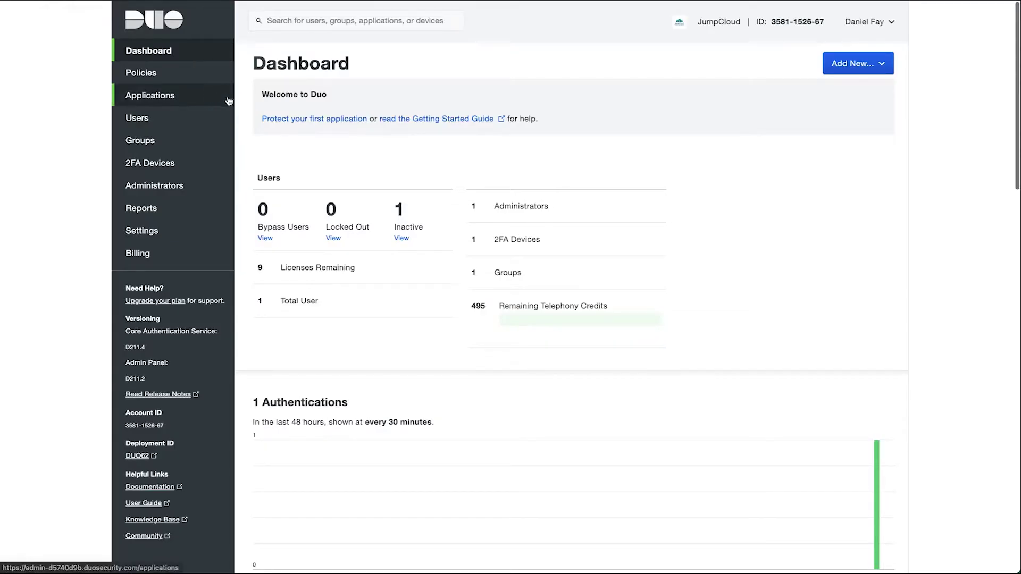
# - Search the Duo application catalog for 'Web SDK' and protect it
pyautogui.click(193, 96)
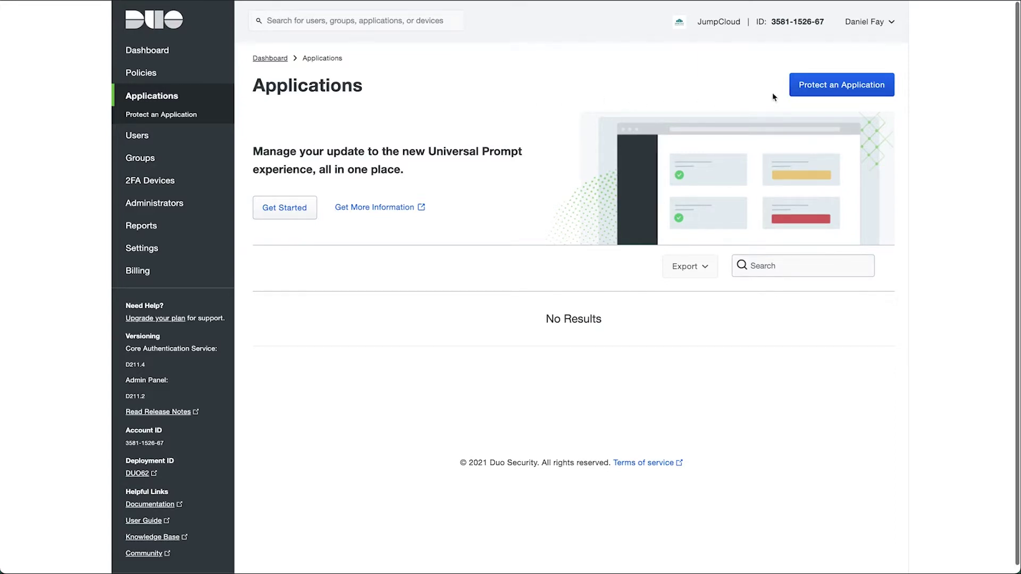
pyautogui.click(833, 91)
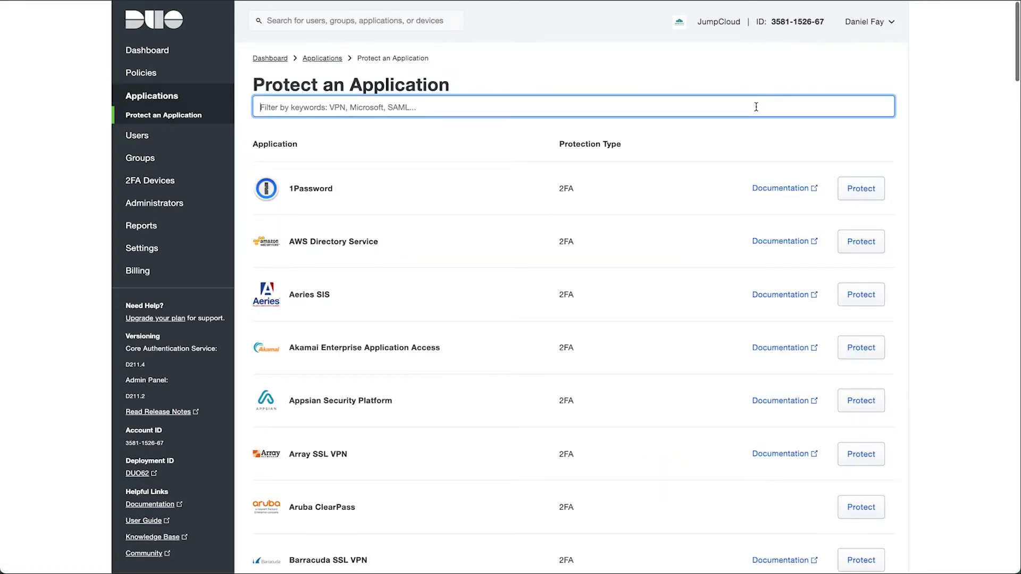
pyautogui.write('Web SDK')
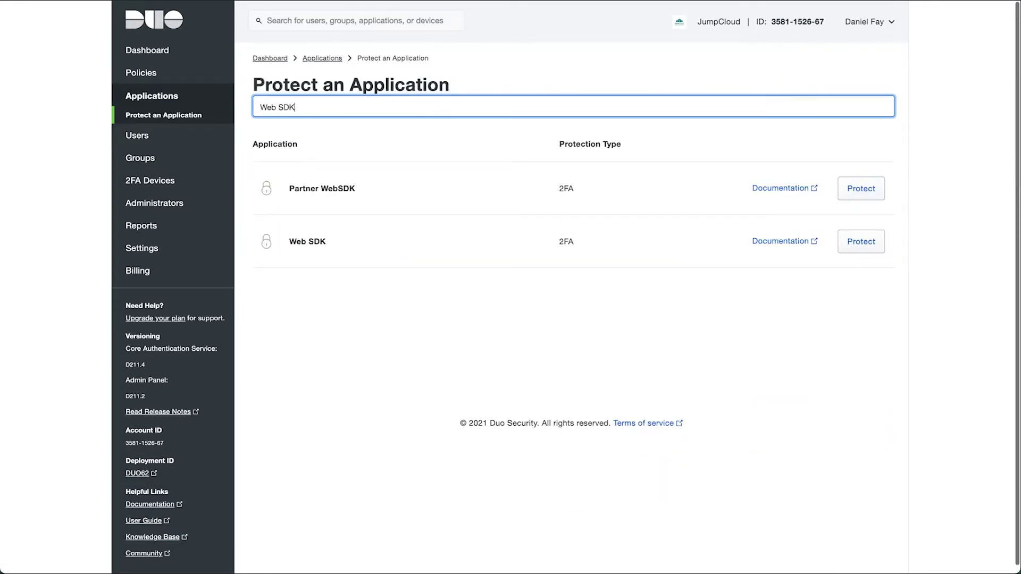
pyautogui.click(860, 243)
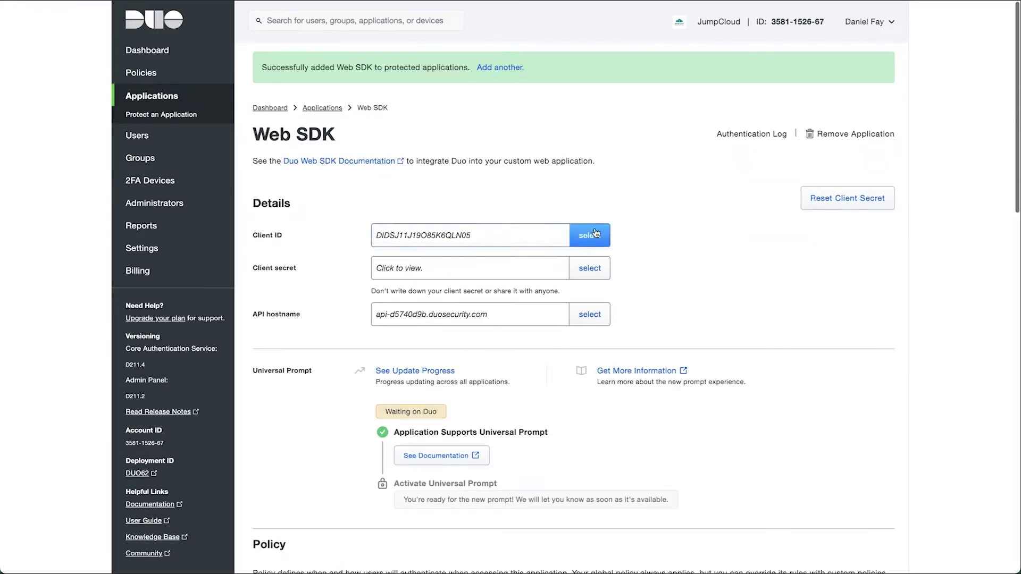
# - Reveal the Web SDK client secret and select its Client ID for copying
pyautogui.scroll(-2, 617, 204)
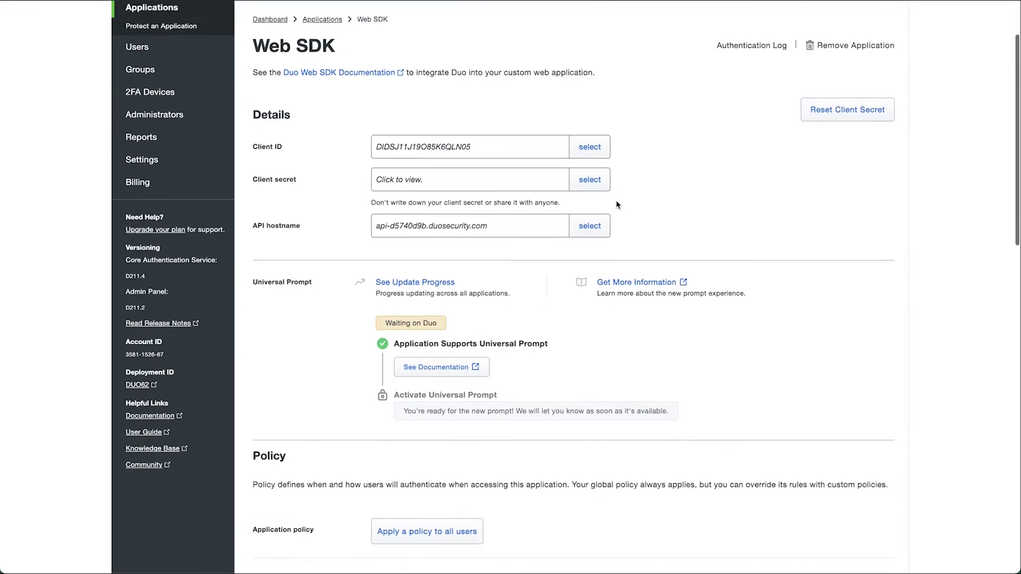
pyautogui.scroll(-1, 616, 201)
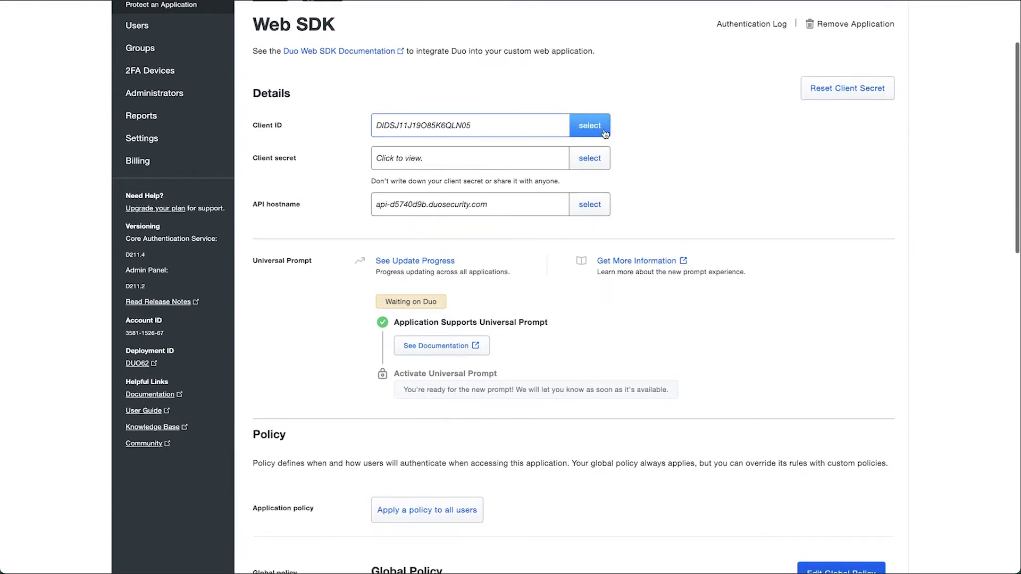
pyautogui.click(576, 149)
pyautogui.click(551, 130)
pyautogui.hotkey('ctrl', 'c')
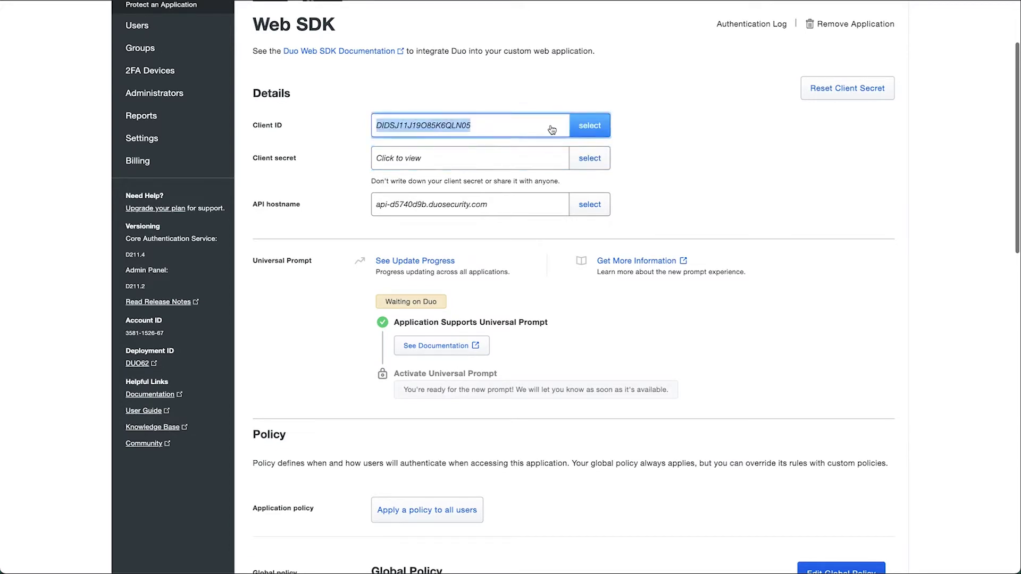
# - Replace the application's Name with 'JumpCloud User Portal'
pyautogui.scroll(-15, 544, 123)
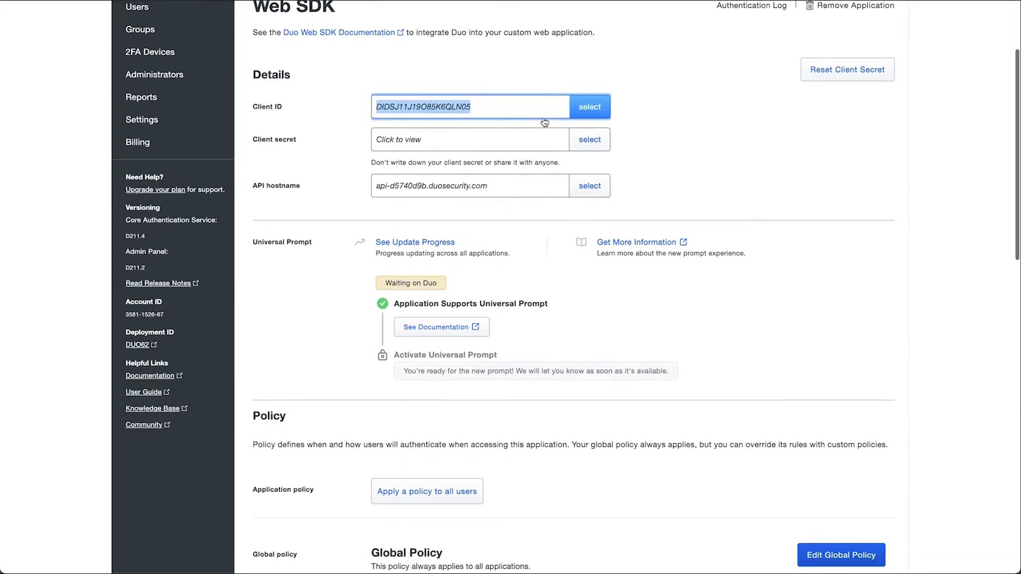
pyautogui.tripleClick(526, 88)
pyautogui.write('JumpClo')
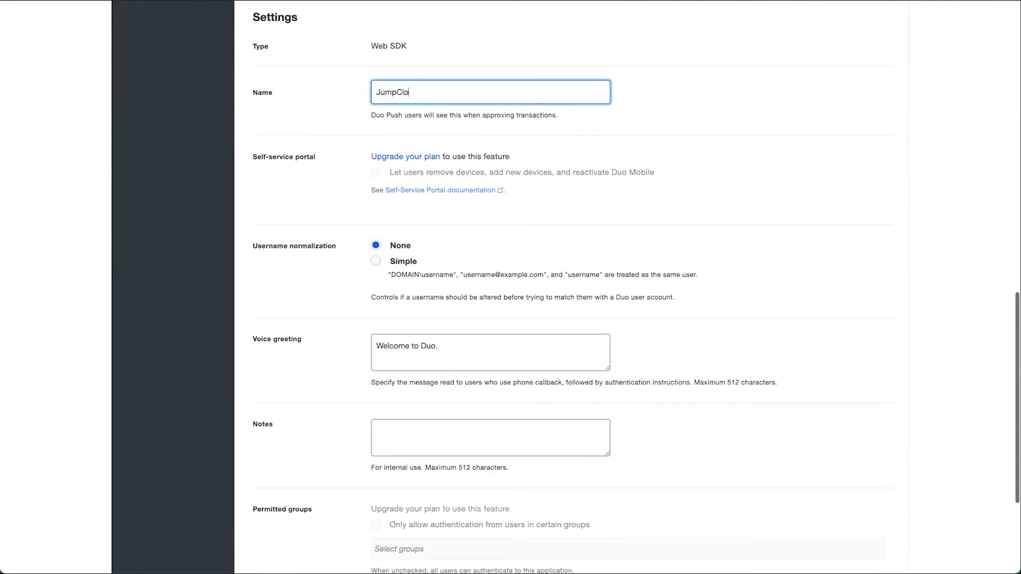
pyautogui.write('ud User Portal')
pyautogui.scroll(15, 493, 97)
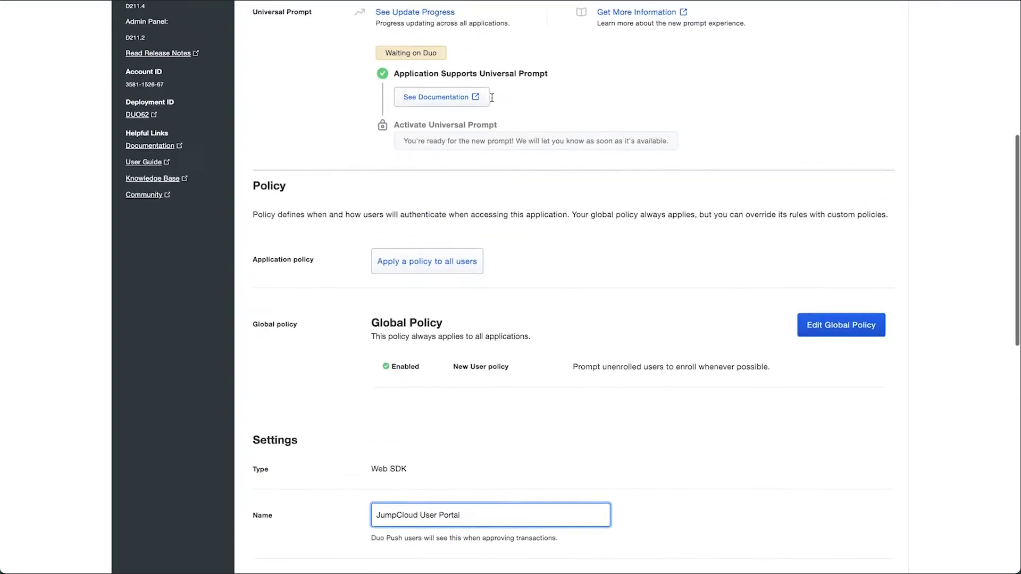
# - Paste the Duo Client ID and client secret into JumpCloud's Integration Key and Secret Key fields
pyautogui.click(585, 143)
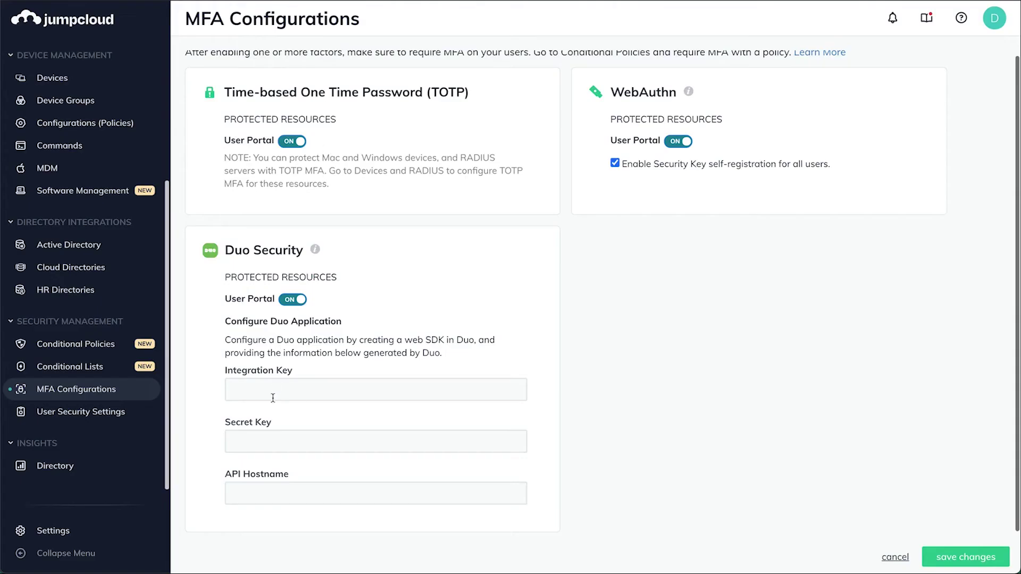
pyautogui.click(273, 398)
pyautogui.hotkey('ctrl', 'v')
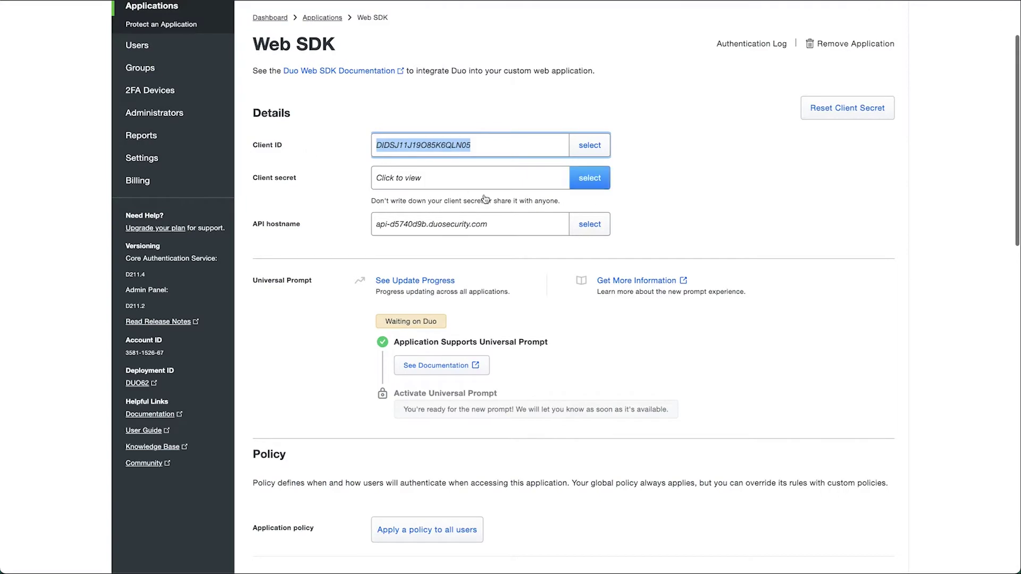
pyautogui.click(490, 187)
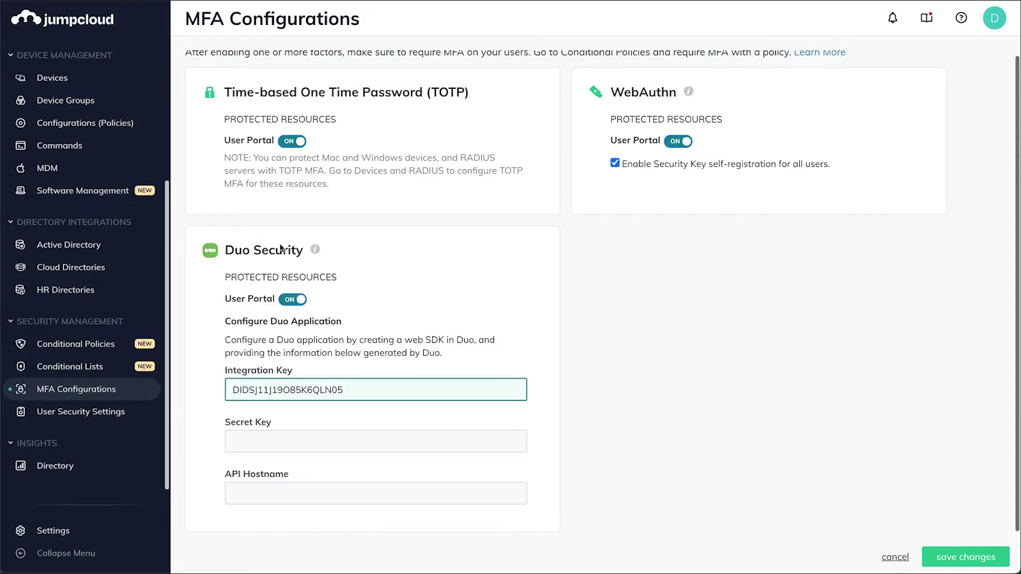
pyautogui.click(239, 437)
pyautogui.hotkey('ctrl', 'v')
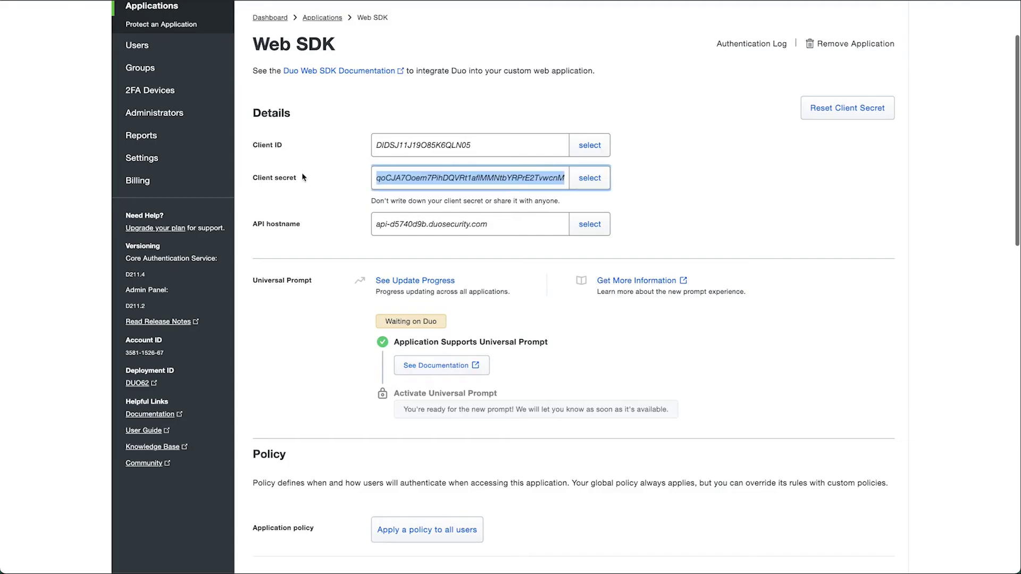
# - Paste the Duo API hostname into JumpCloud, save the Duo configuration, and save the Duo application
pyautogui.click(393, 224)
pyautogui.hotkey('ctrl', 'c')
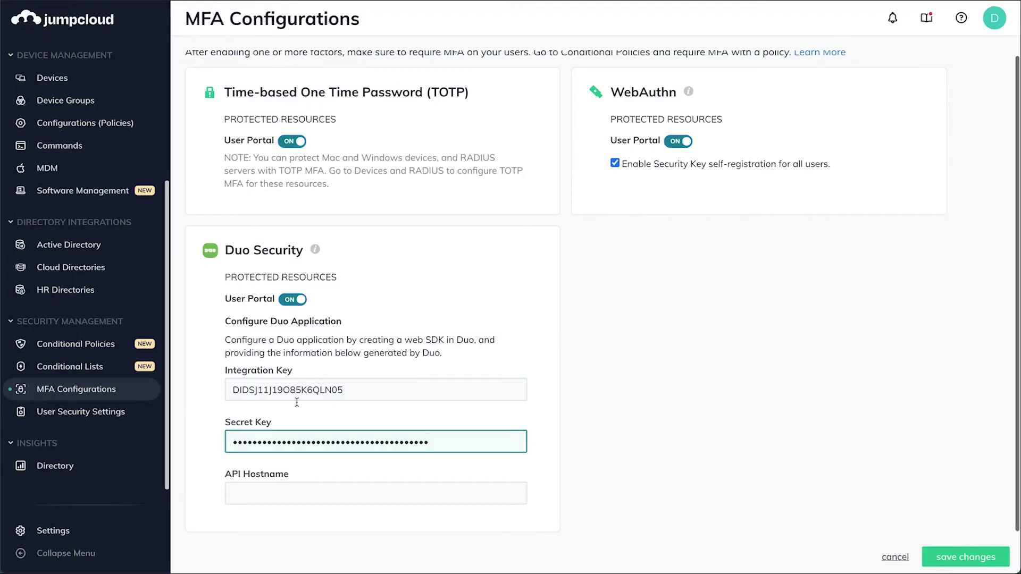
pyautogui.click(277, 493)
pyautogui.hotkey('ctrl', 'v')
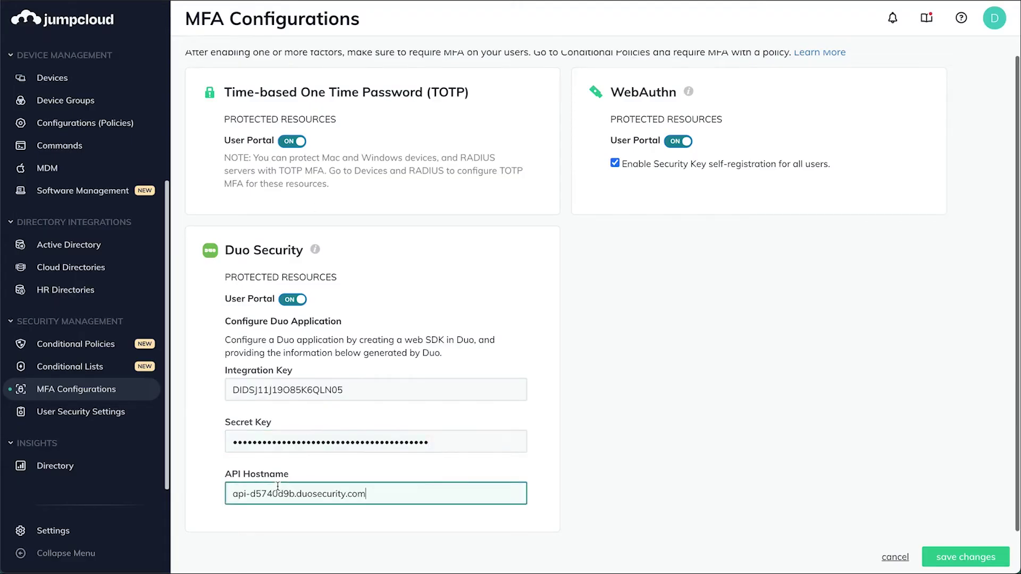
pyautogui.click(934, 542)
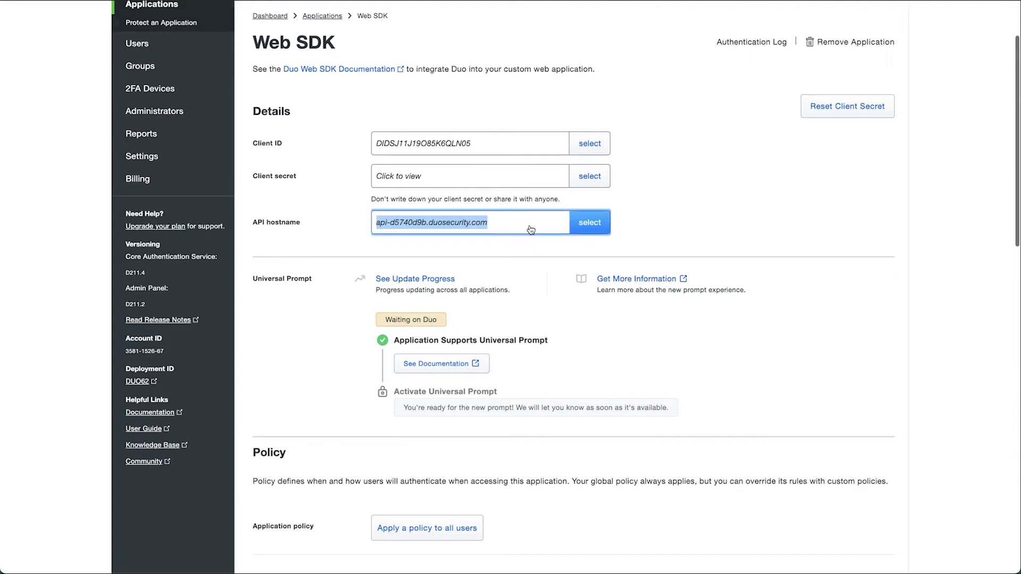
pyautogui.scroll(-15, 372, 496)
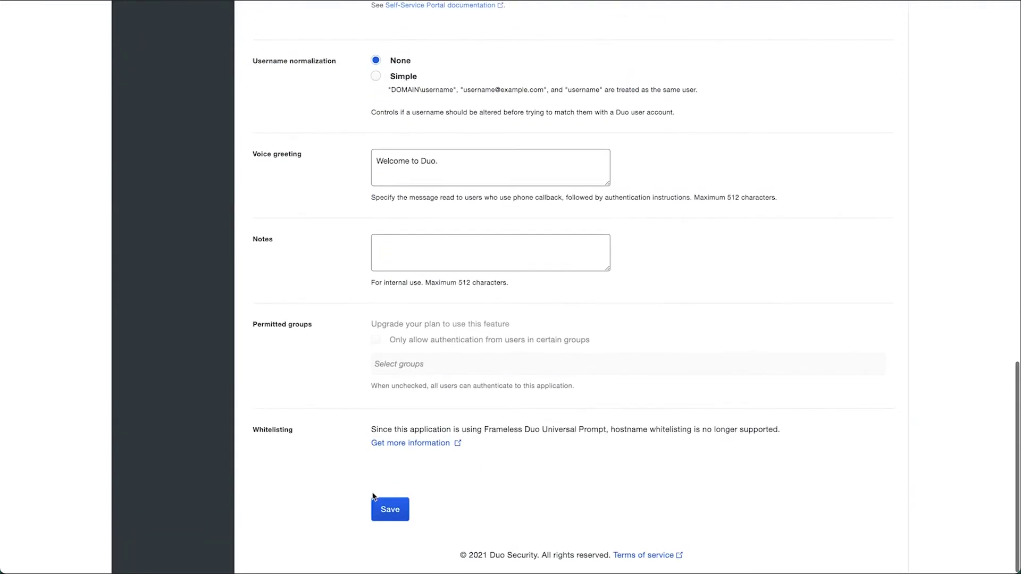
pyautogui.click(375, 499)
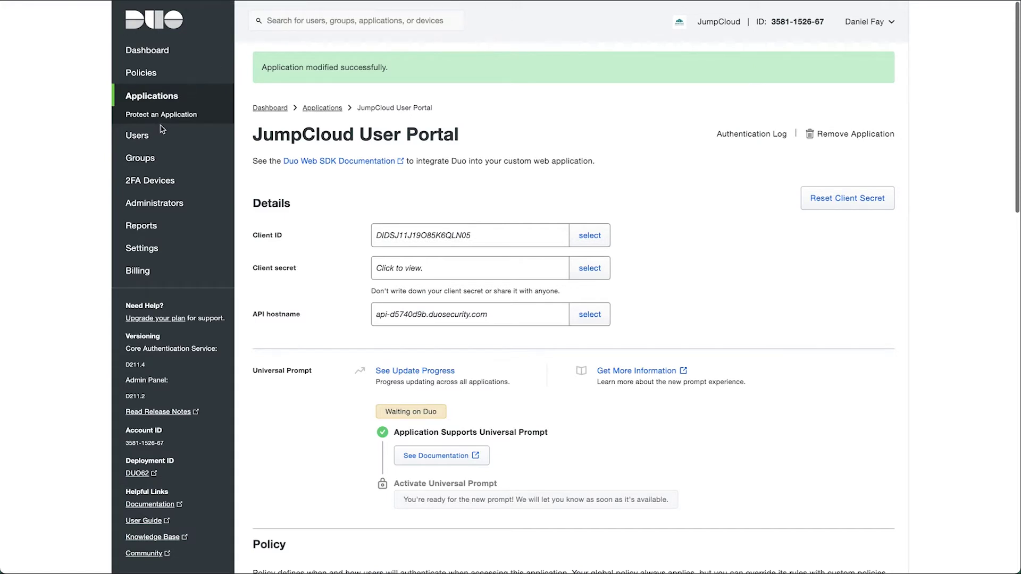
# - Go to the Users list
pyautogui.click(139, 136)
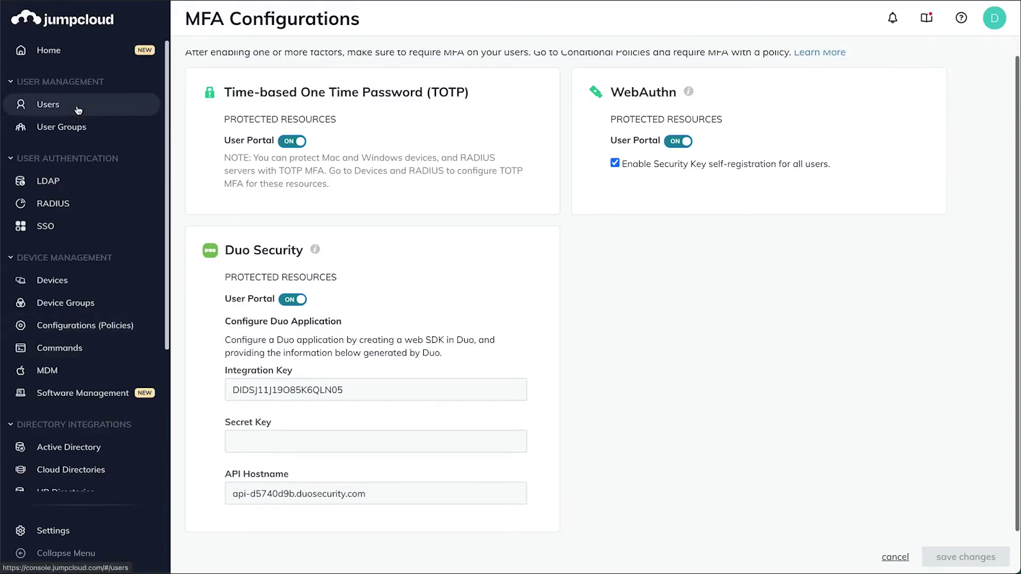
# - Search JumpCloud's Users list for the test user by name and open their details
pyautogui.click(78, 110)
pyautogui.click(299, 59)
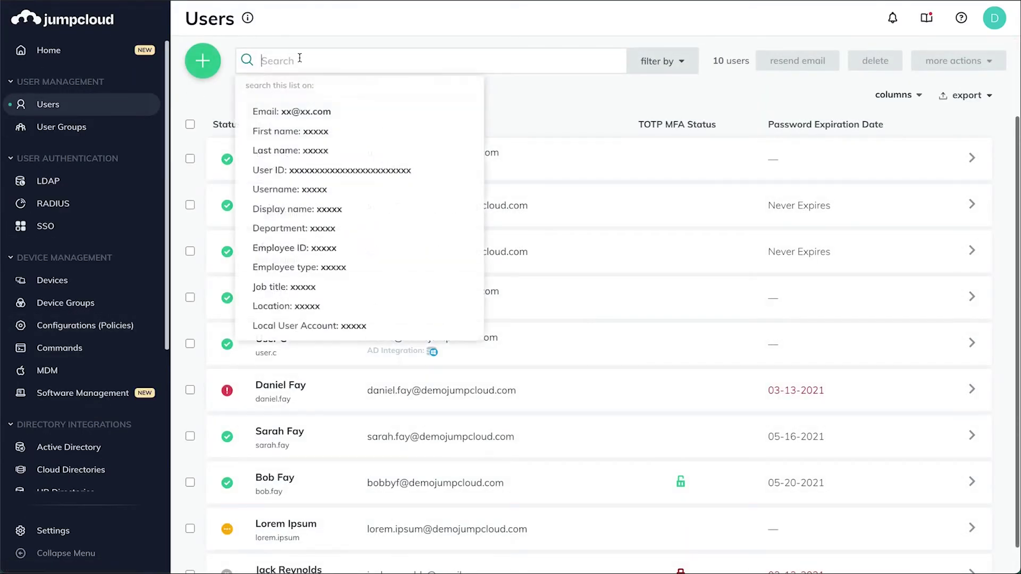
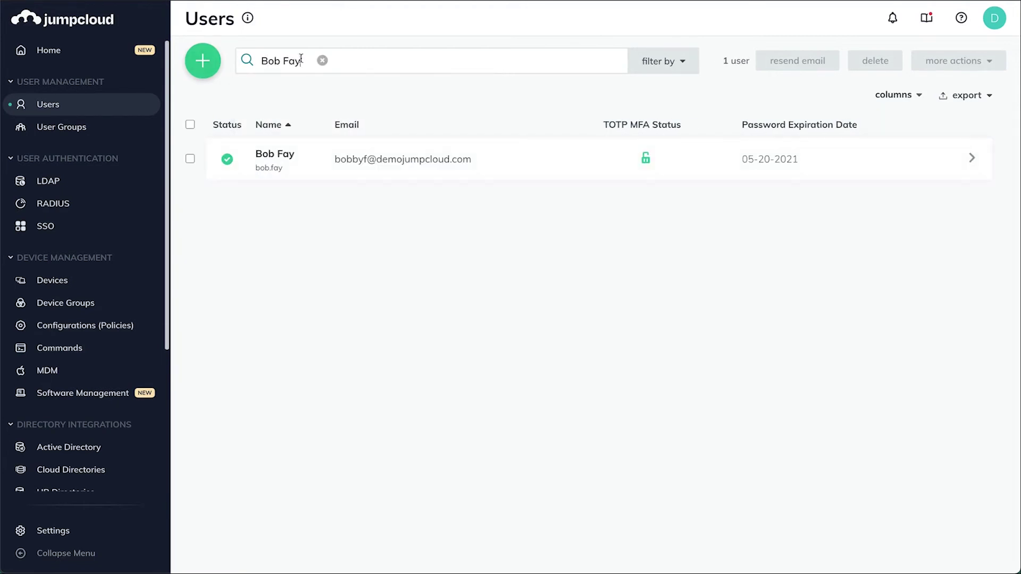
pyautogui.click(327, 159)
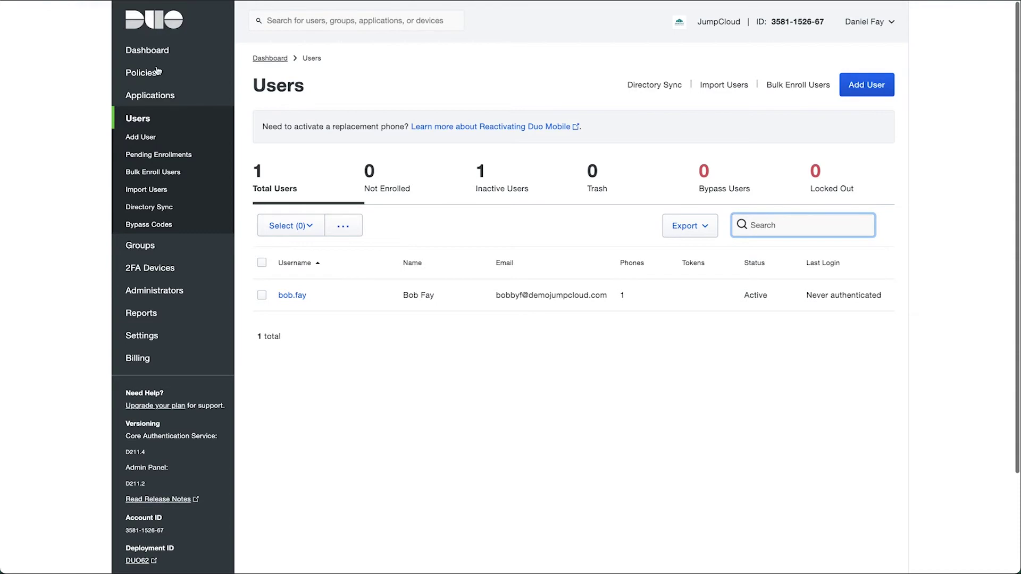
pyautogui.click(149, 123)
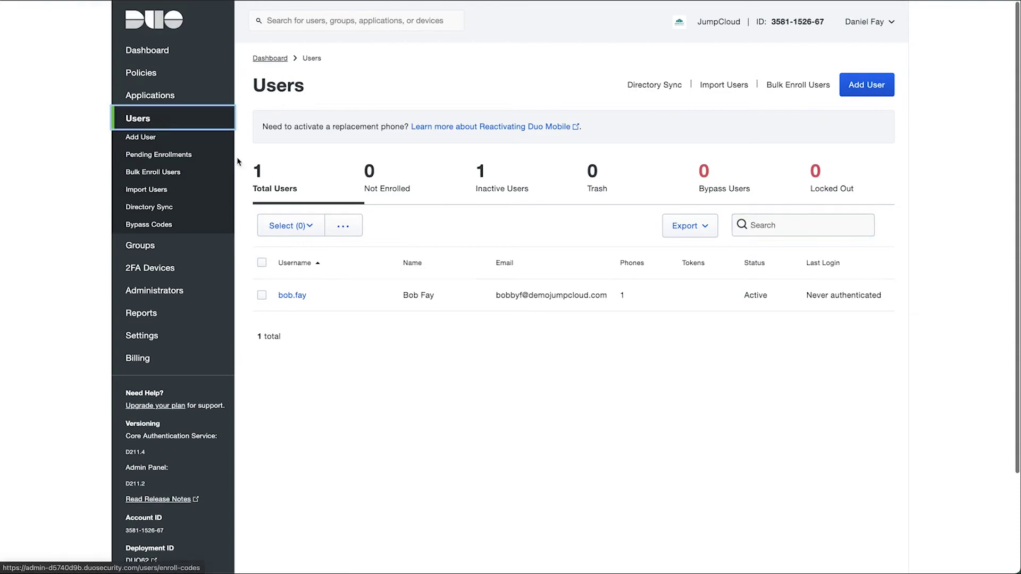
# - Open the test user's Duo record and select the username to compare with JumpCloud
pyautogui.click(294, 299)
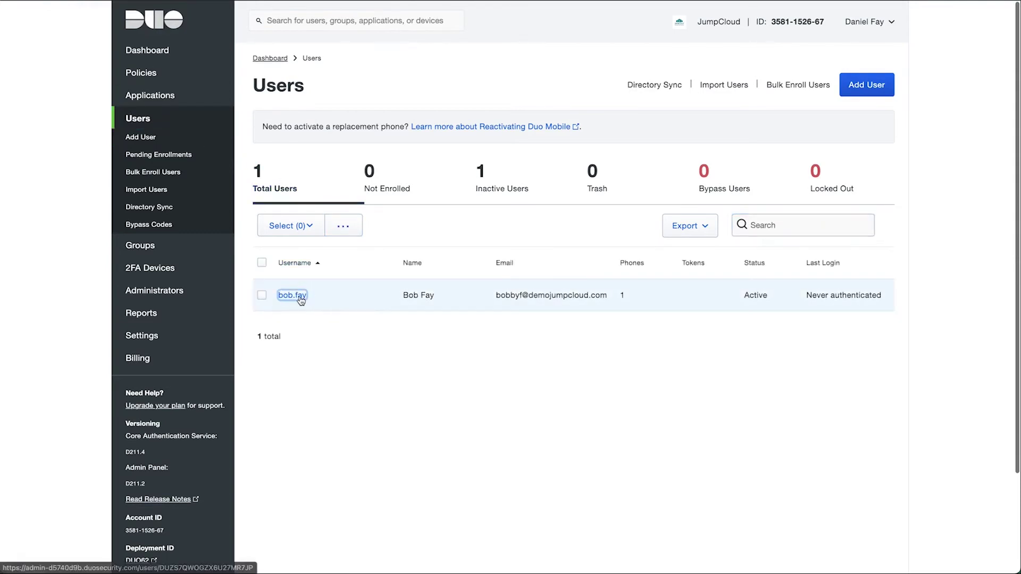
pyautogui.moveTo(432, 132); pyautogui.dragTo(334, 136)
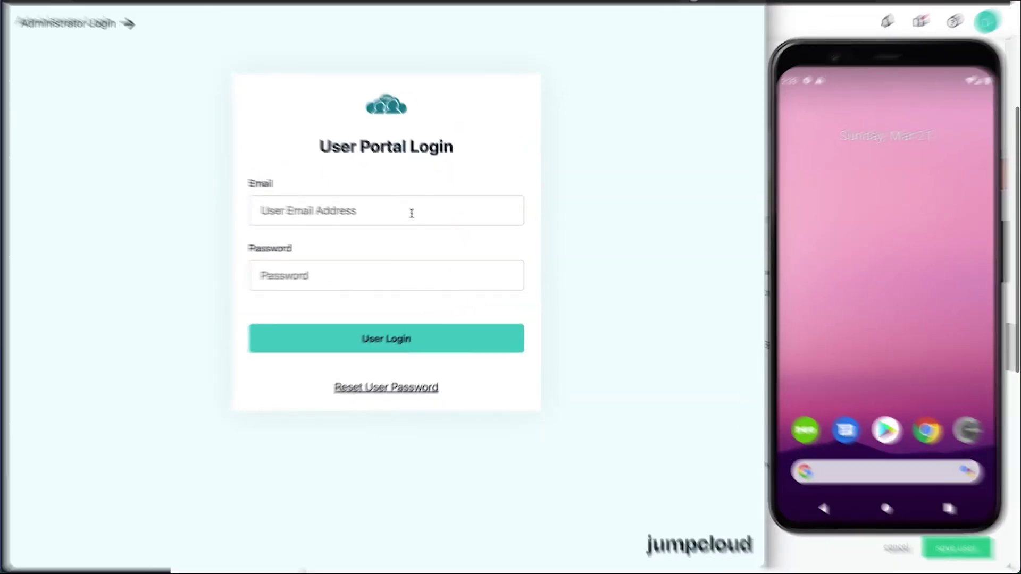
# - Log in with the test user's e-mail and password, then pick Duo Security as second factor
pyautogui.click(411, 213)
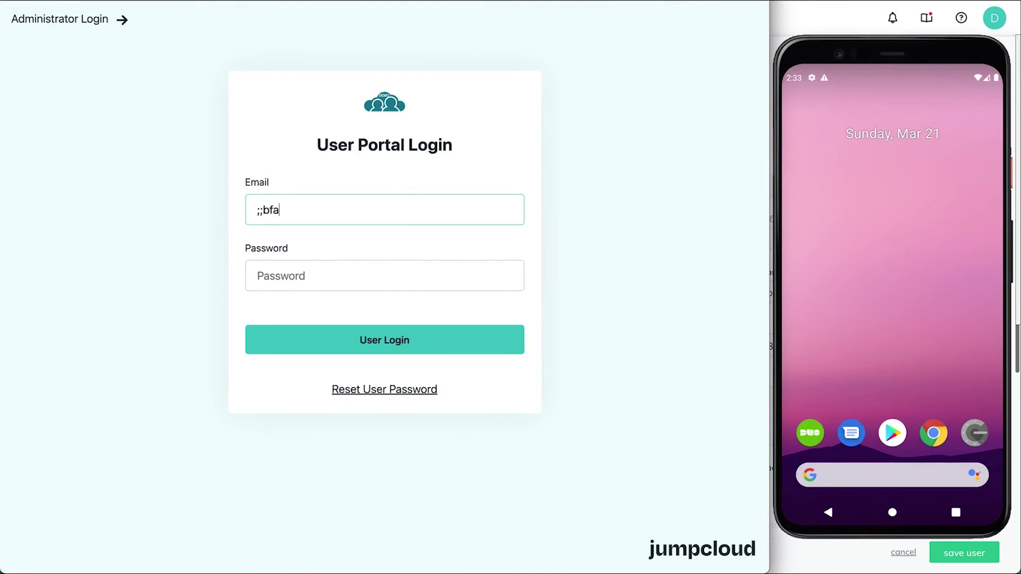
pyautogui.press('Tab')
pyautogui.write('d*************')
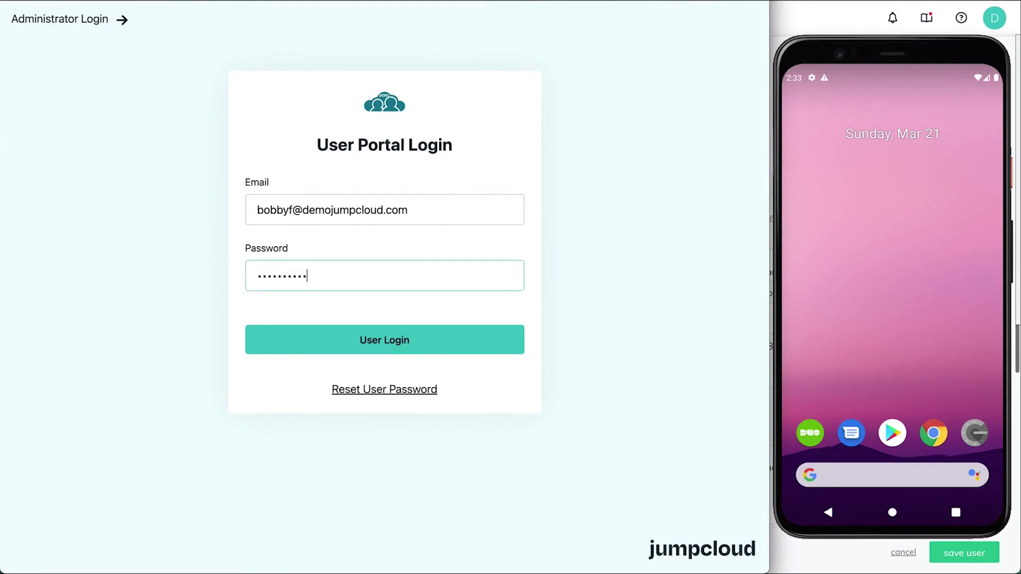
pyautogui.press('Return')
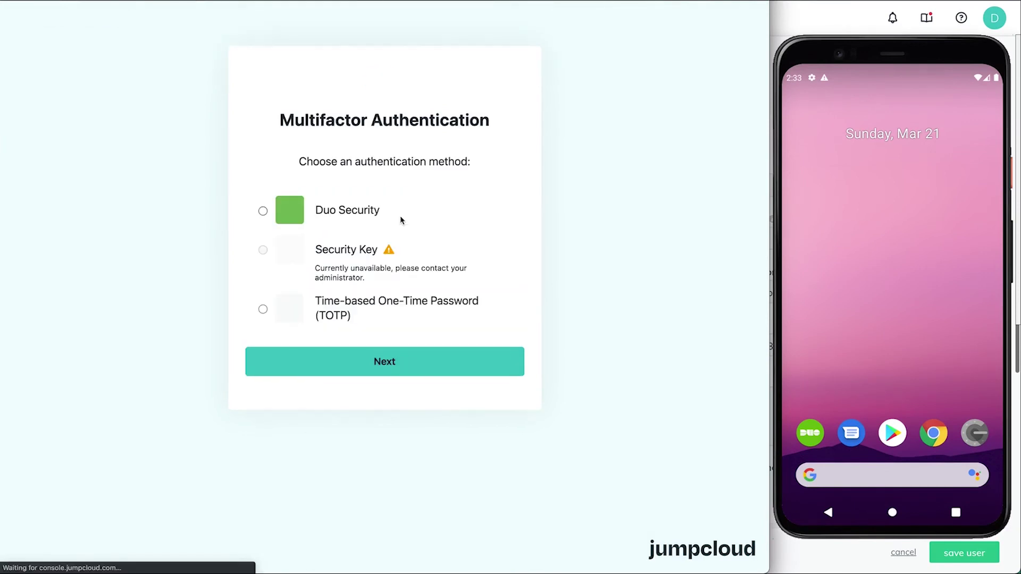
pyautogui.click(277, 212)
pyautogui.click(371, 361)
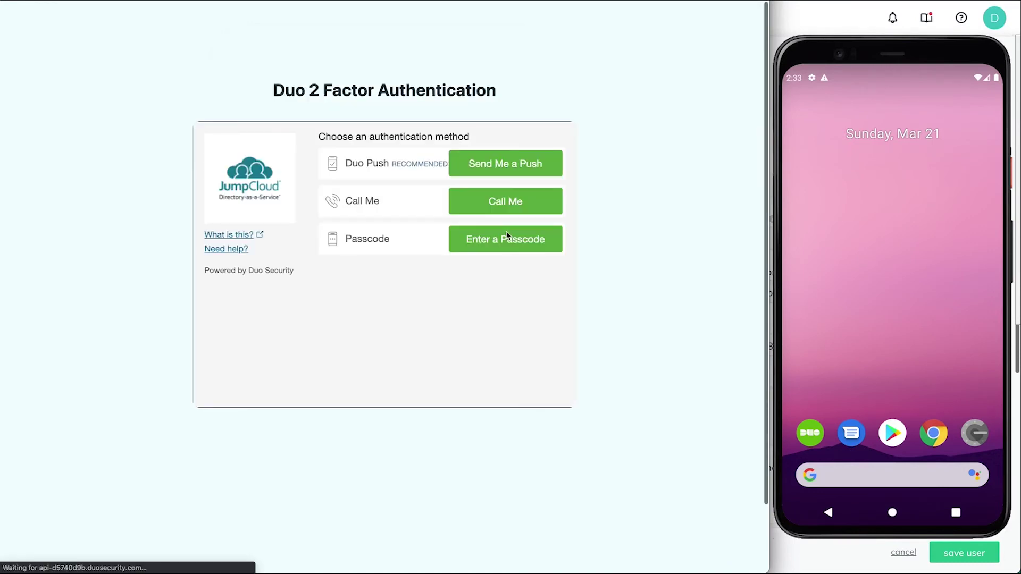
# - Send a Duo push and approve the login request from the phone's notification
pyautogui.click(520, 163)
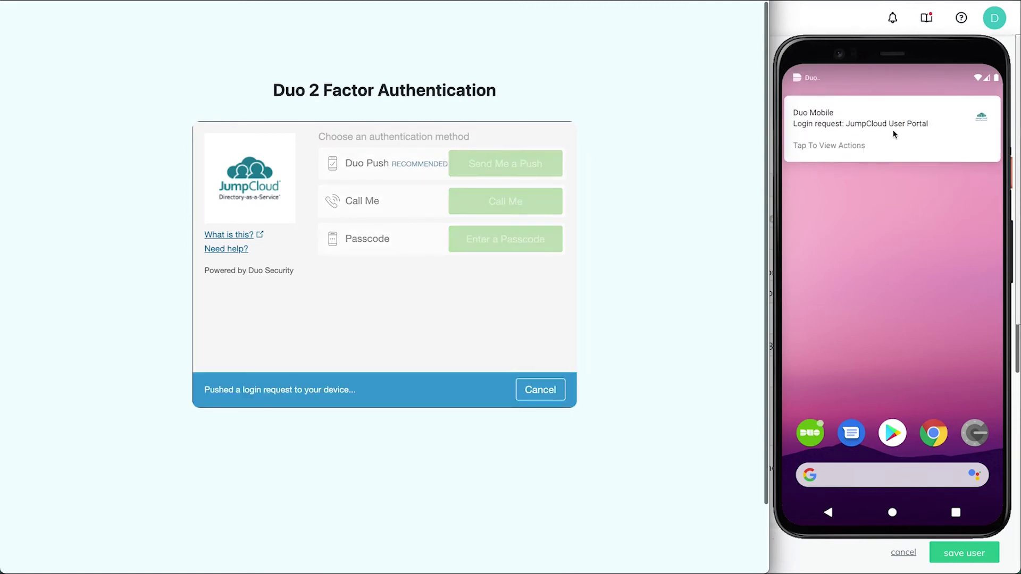
pyautogui.click(843, 148)
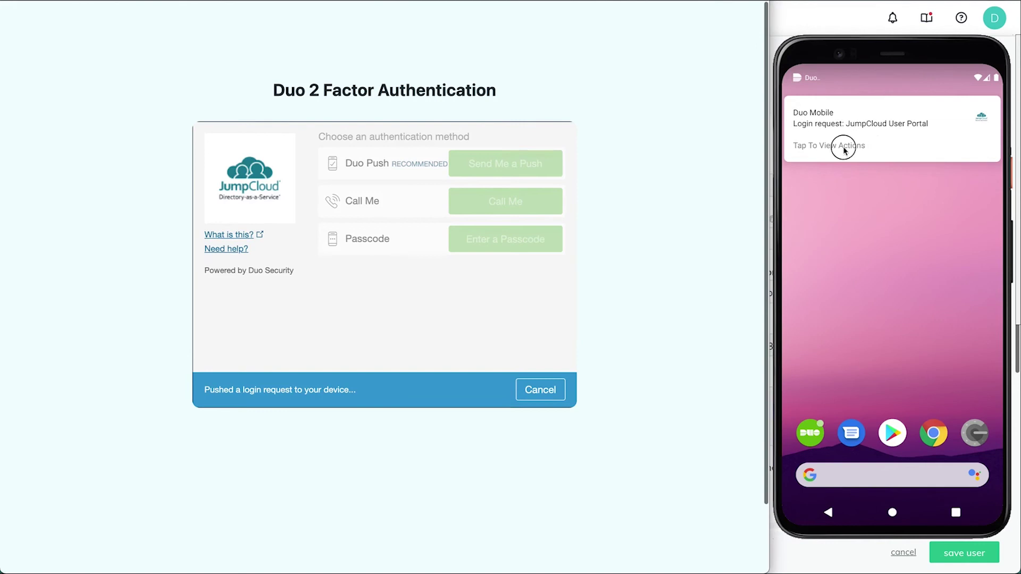
pyautogui.click(808, 146)
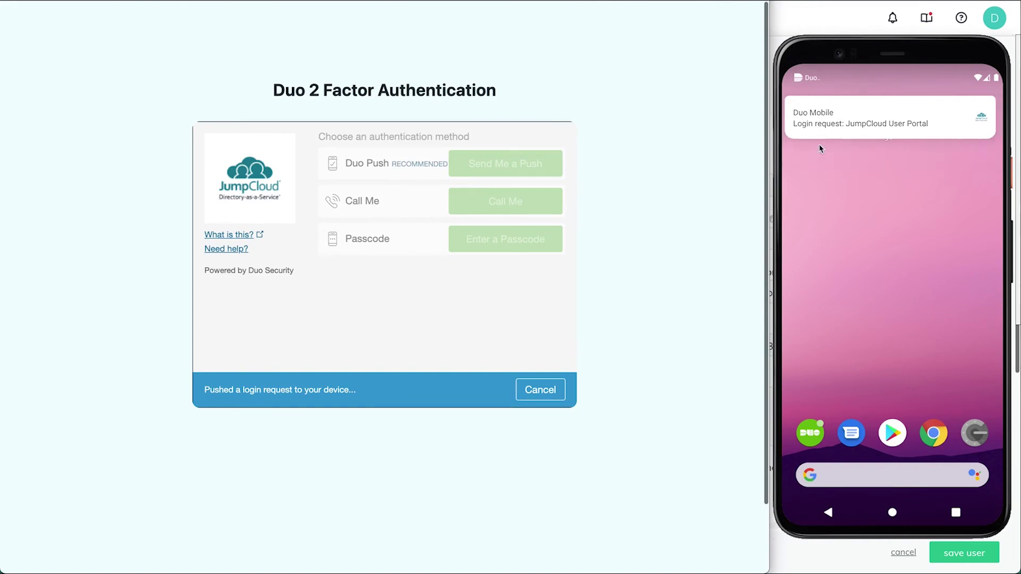
pyautogui.moveTo(812, 86); pyautogui.dragTo(787, 221)
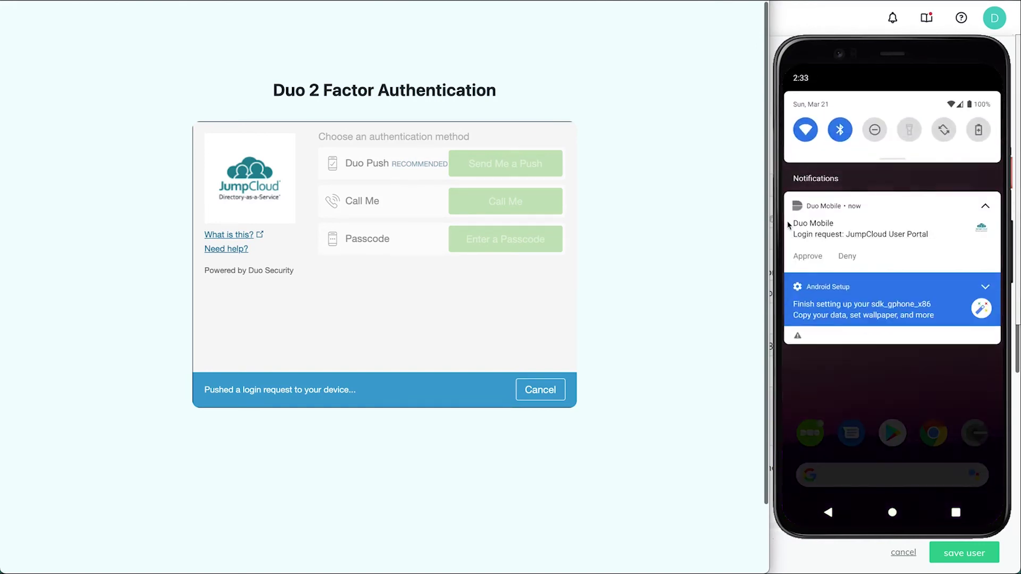